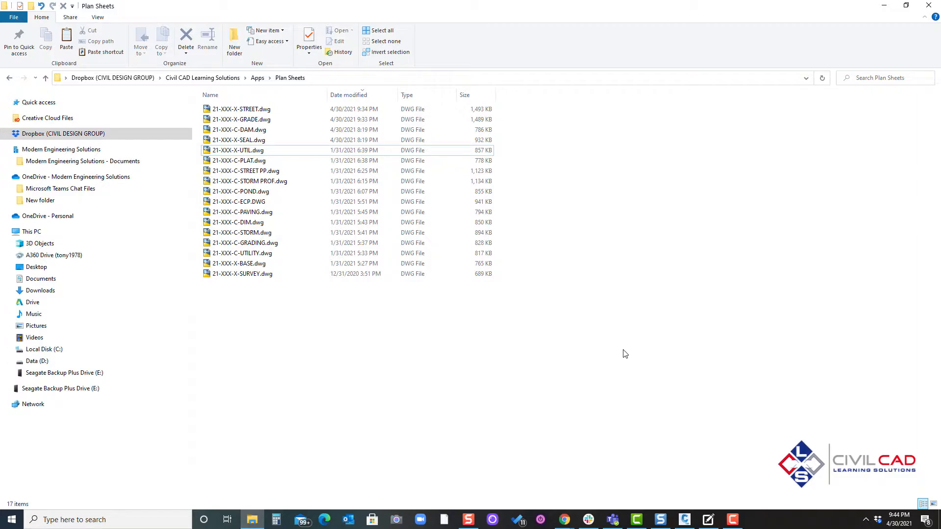
# Switch to File Renamer and add all the Plan Sheets drawings, from 21-XXX-C-DAM.dwg to 21-XXX-X-UTIL.dwg
pyautogui.click(708, 520)
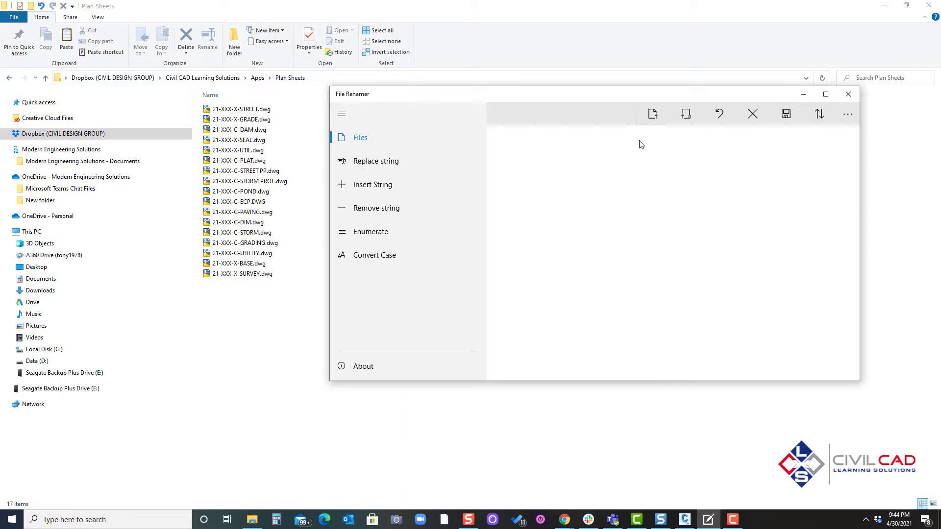
pyautogui.click(652, 120)
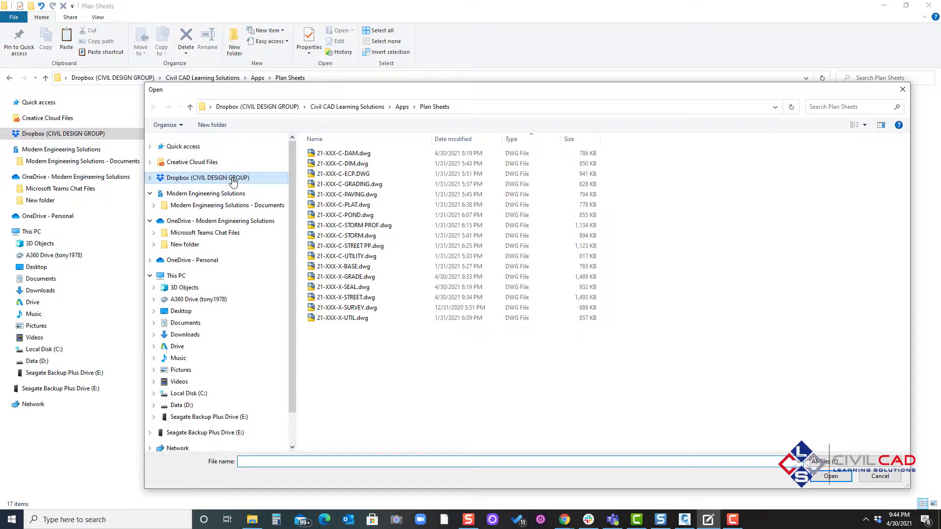
pyautogui.click(402, 107)
pyautogui.click(343, 154)
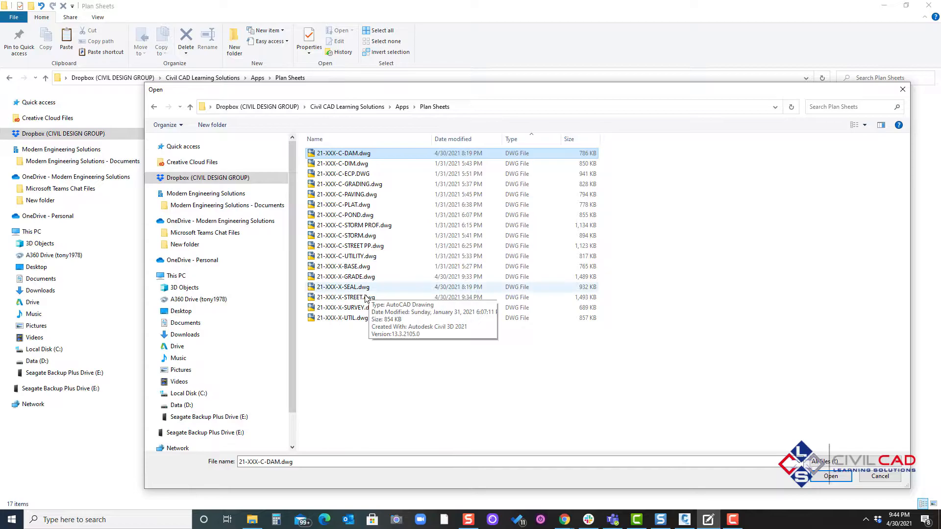
pyautogui.keyDown('shift'); pyautogui.click(351, 318); pyautogui.keyUp('shift')
pyautogui.click(842, 473)
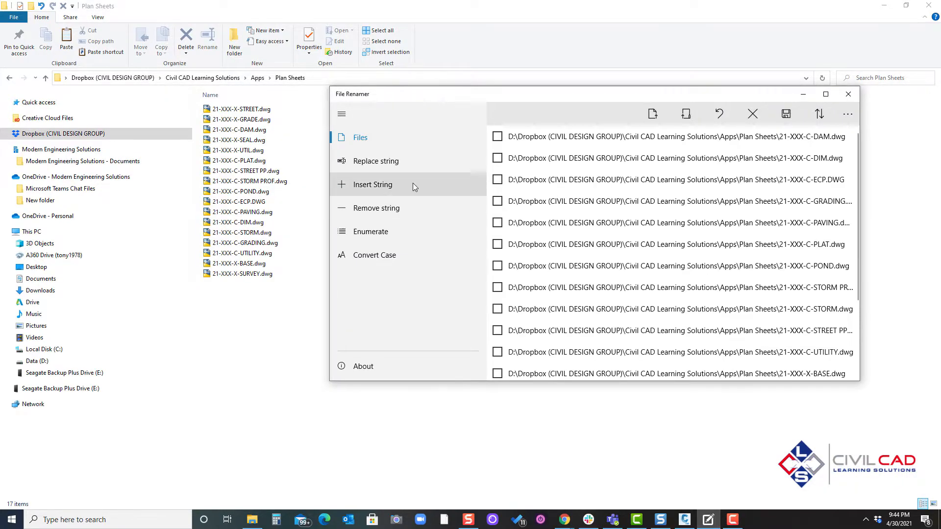
# Select every listed drawing and replace the string 21-XXX with 21-505 in the file names, ignoring case
pyautogui.scroll(-2, 549, 258)
pyautogui.scroll(-2, 544, 343)
pyautogui.keyDown('shift'); pyautogui.click(540, 378); pyautogui.keyUp('shift')
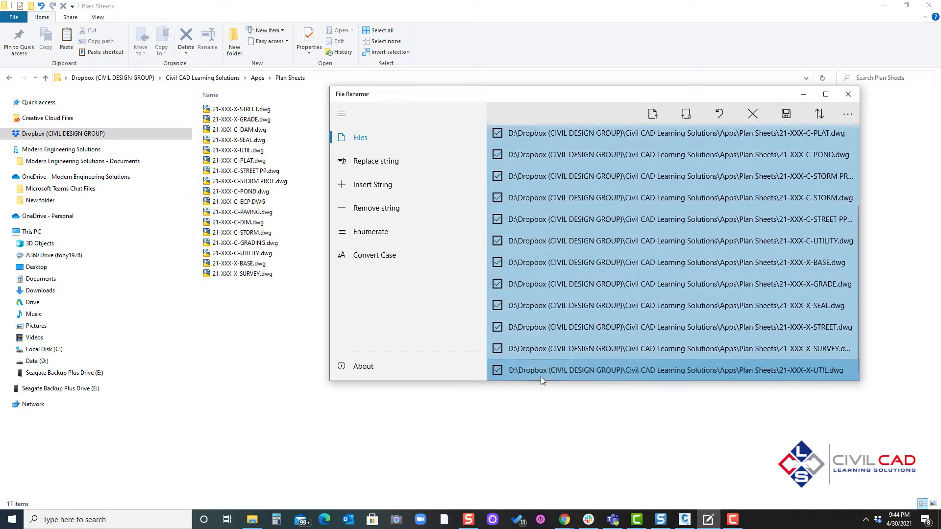
pyautogui.click(376, 161)
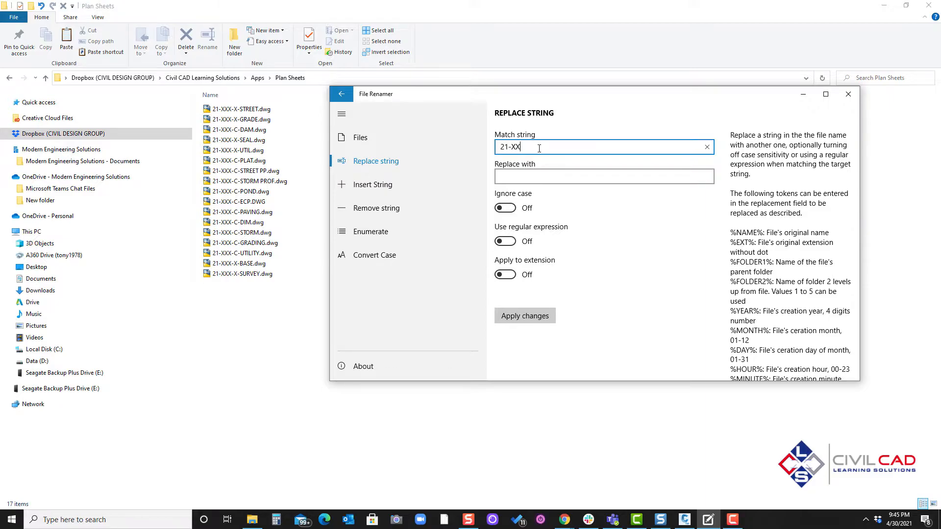
pyautogui.click(532, 177)
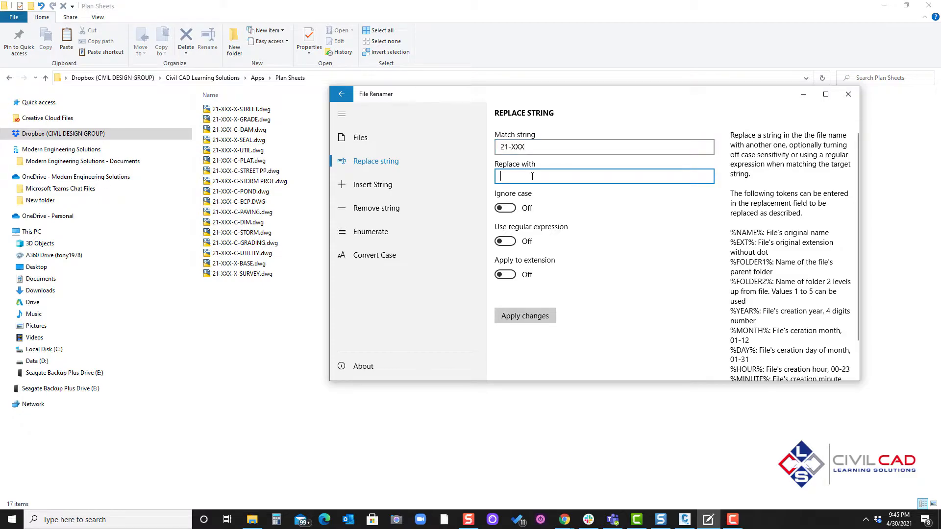
pyautogui.write('21-505')
pyautogui.click(522, 207)
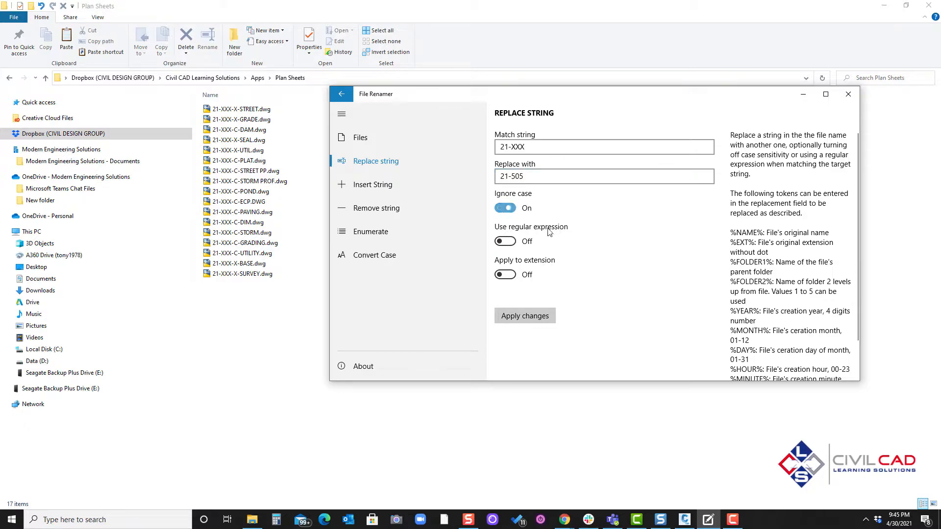
pyautogui.click(525, 316)
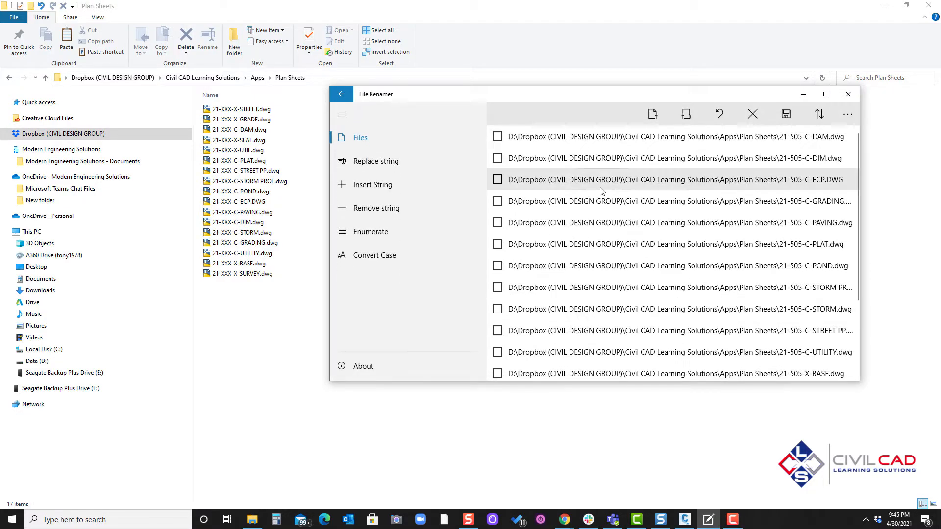
# Select all the 21-505 entries, save the new names to the files, and return to the Plan Sheets folder
pyautogui.scroll(-3, 587, 329)
pyautogui.hotkey('ctrl', 'a')
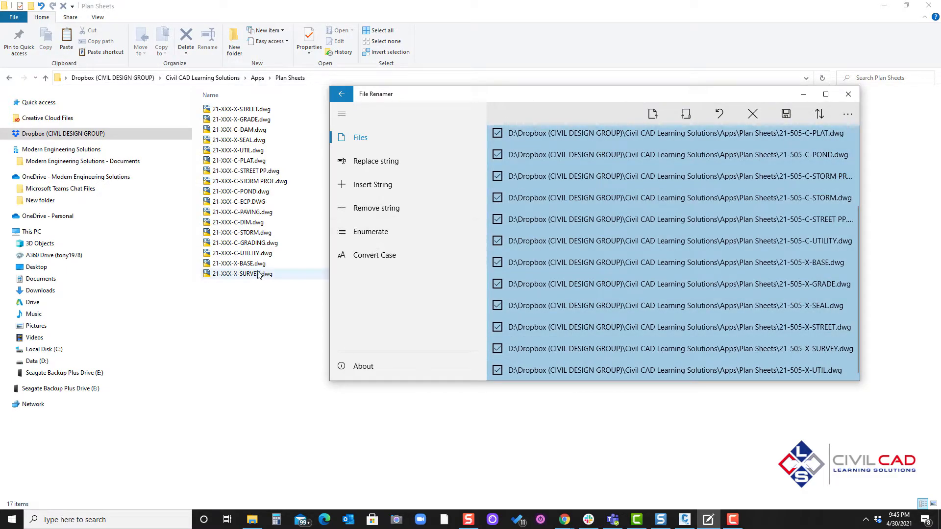
pyautogui.click(267, 296)
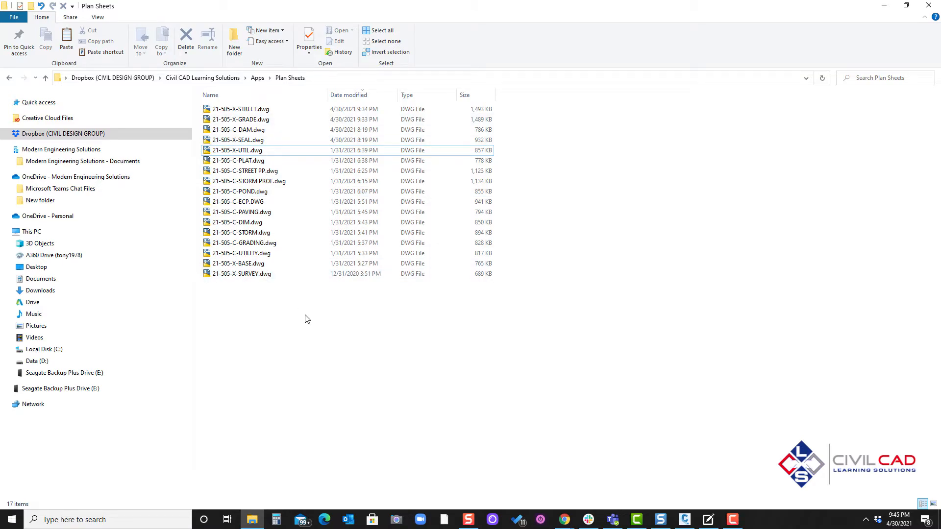
# Put away the folder window, close File Renamer and switch to the empty Civil 3D drawing
pyautogui.click(881, 14)
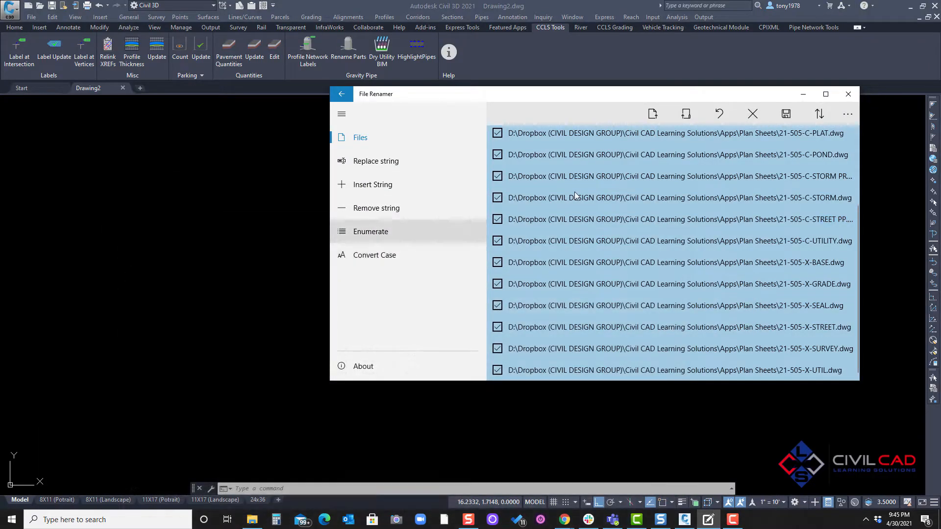
pyautogui.click(851, 94)
pyautogui.press('Escape')
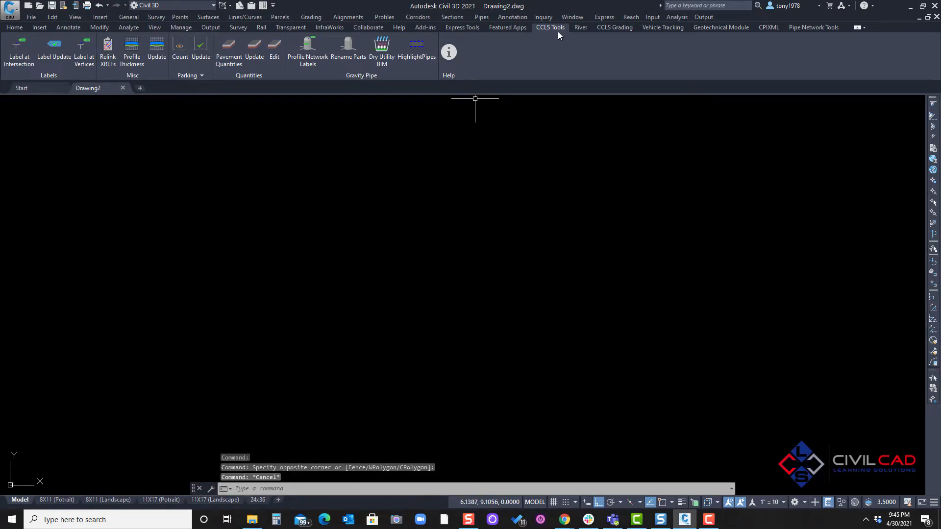
pyautogui.doubleClick(263, 197)
# Start Relink XREFs on the Plan Sheets folder and accept all of its 21-505 drawings for processing
pyautogui.click(107, 57)
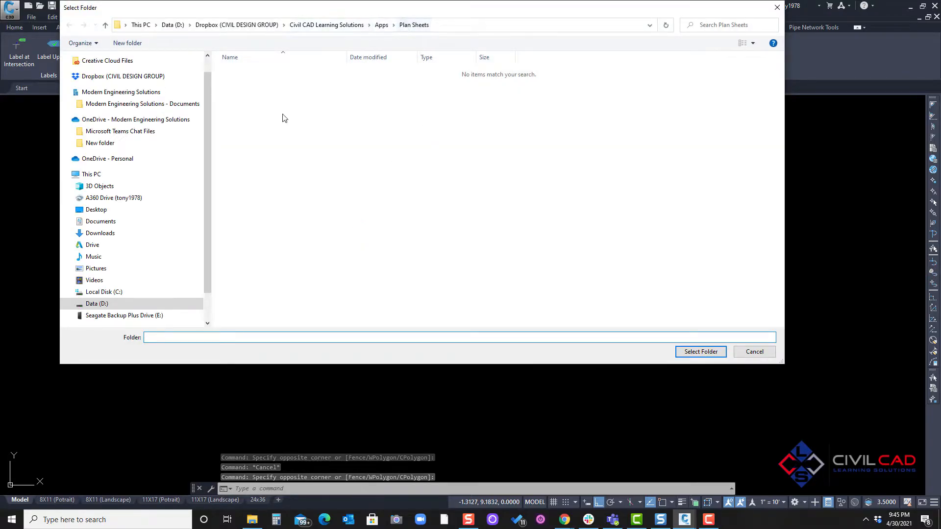
pyautogui.click(700, 352)
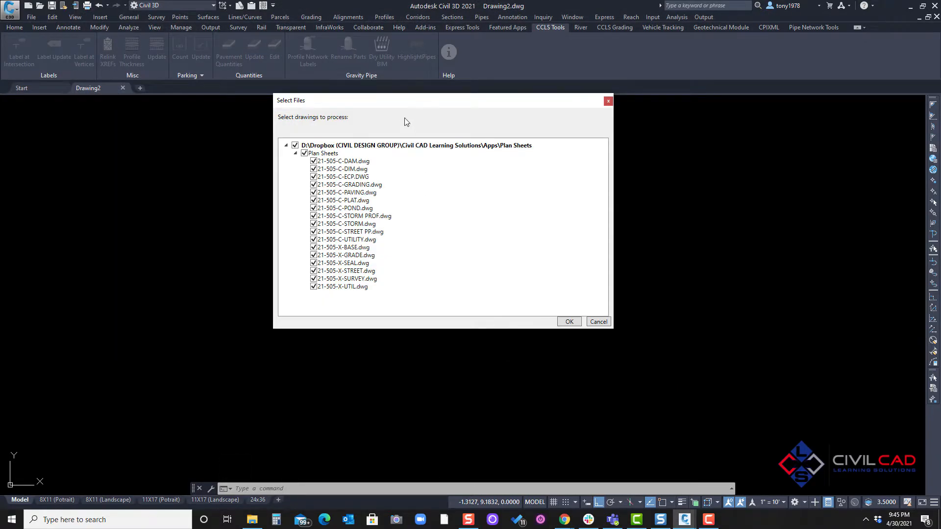
pyautogui.moveTo(399, 105); pyautogui.dragTo(452, 118)
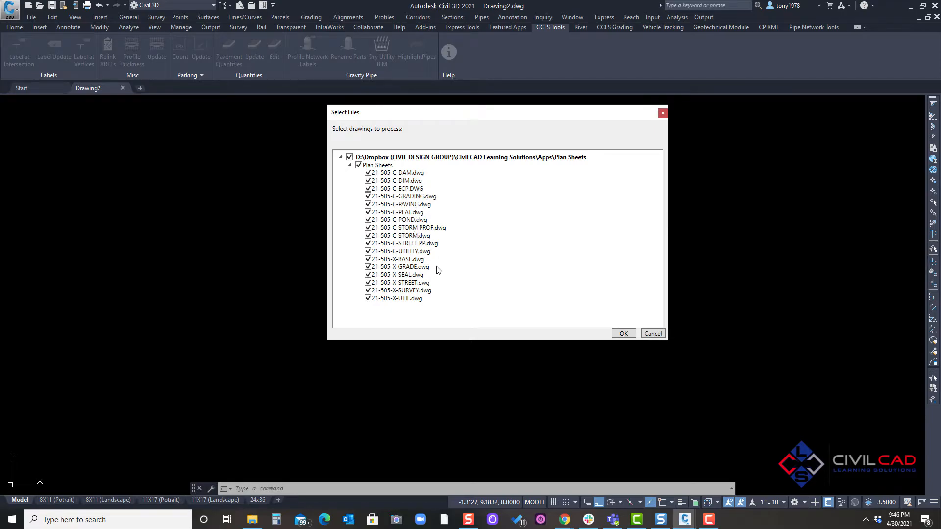
pyautogui.click(623, 335)
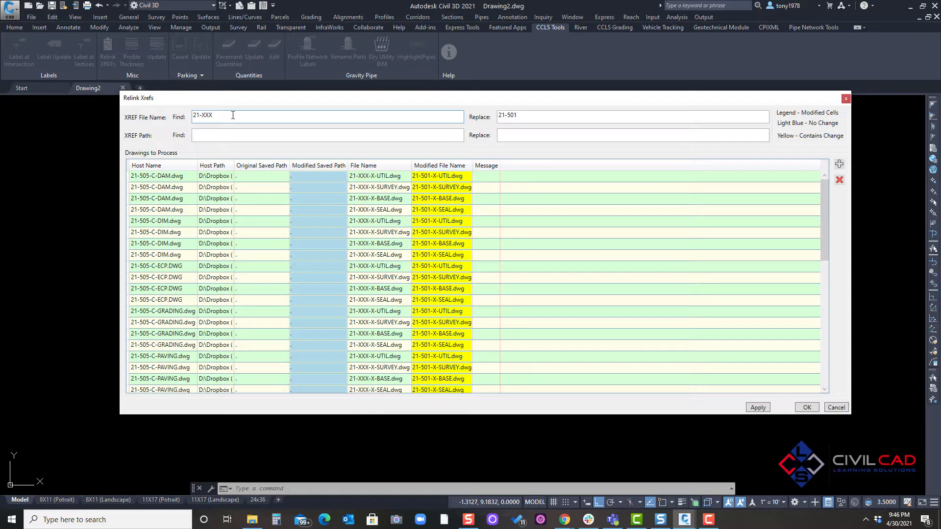
# Set the xref file name replacement for 21-XXX to 21-505, review the modified names, and apply the relinking
pyautogui.click(546, 117)
pyautogui.press('BackSpace')
pyautogui.write('5')
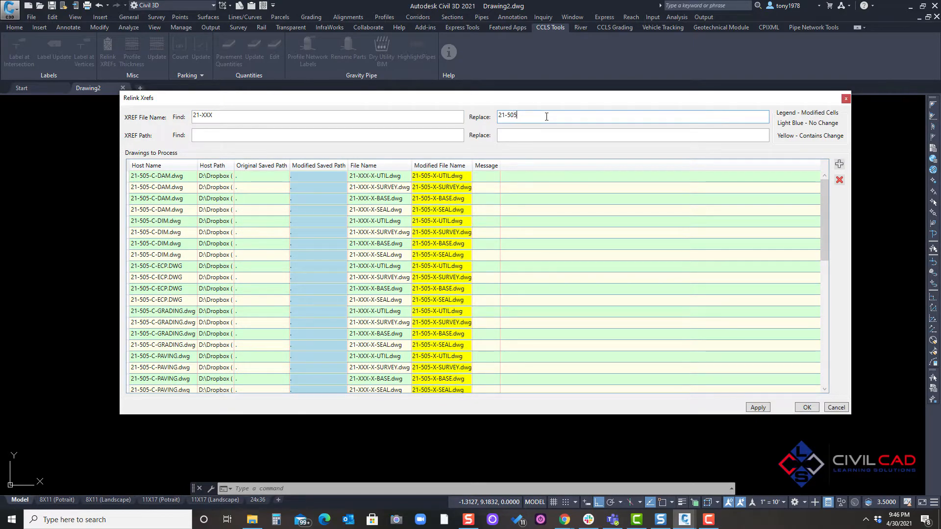
pyautogui.doubleClick(513, 122)
pyautogui.moveTo(824, 196); pyautogui.dragTo(833, 356)
pyautogui.scroll(9, 649, 379)
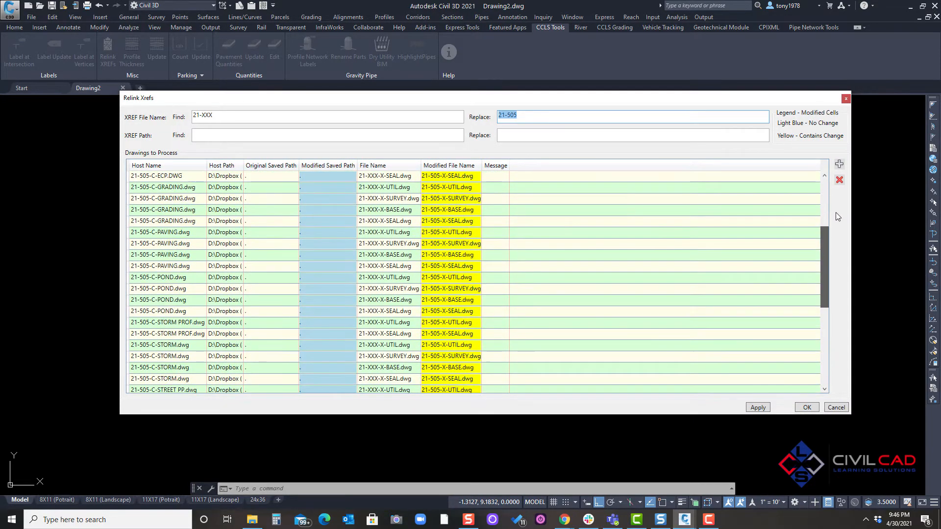
pyautogui.click(763, 408)
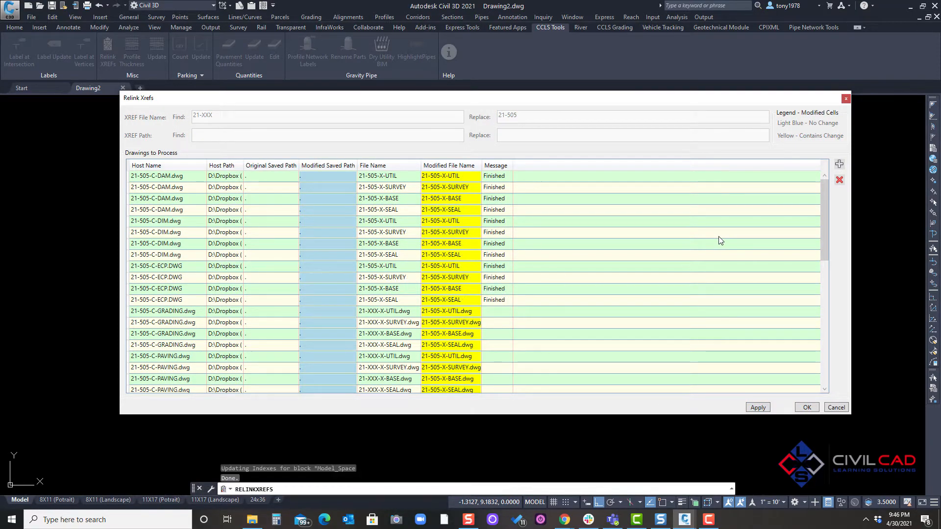
# Follow the processing through the whole drawing list and close the Relink Xrefs dialog with confirmation
pyautogui.scroll(-6, 718, 250)
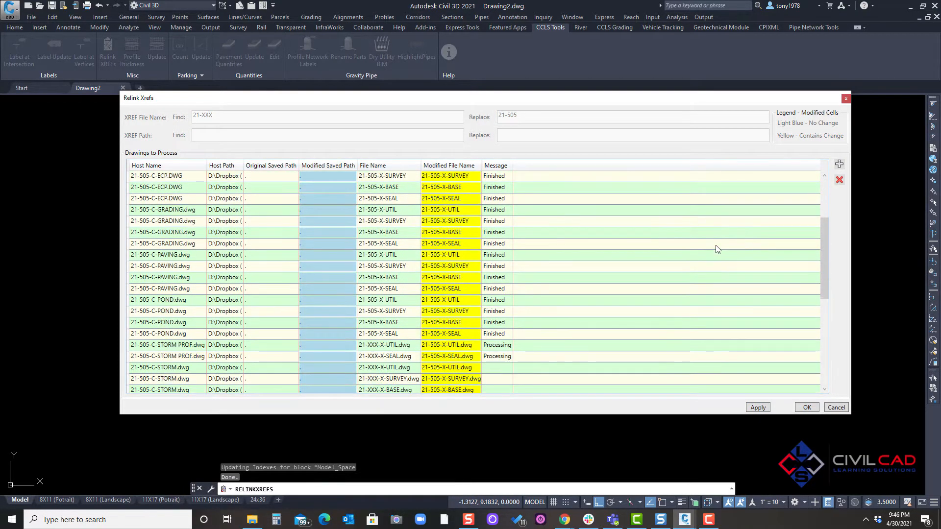
pyautogui.scroll(-1, 715, 260)
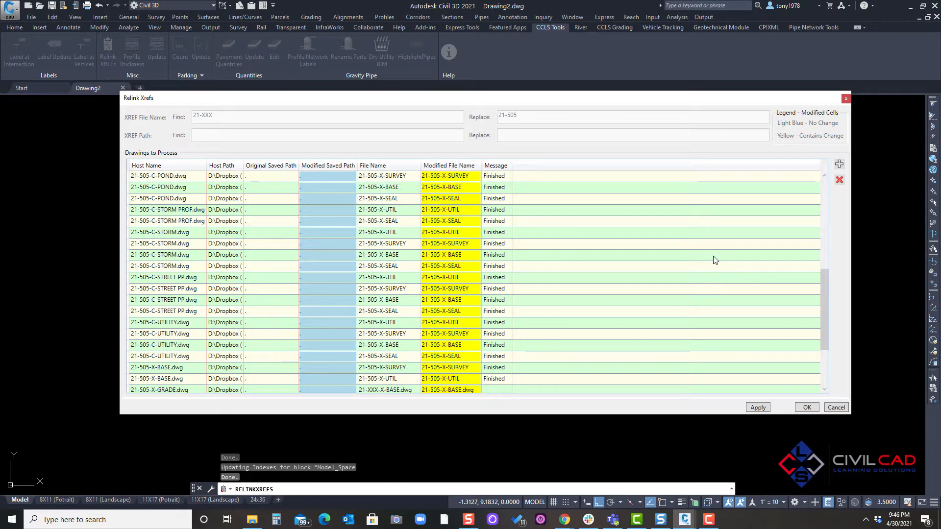
pyautogui.scroll(-2, 711, 270)
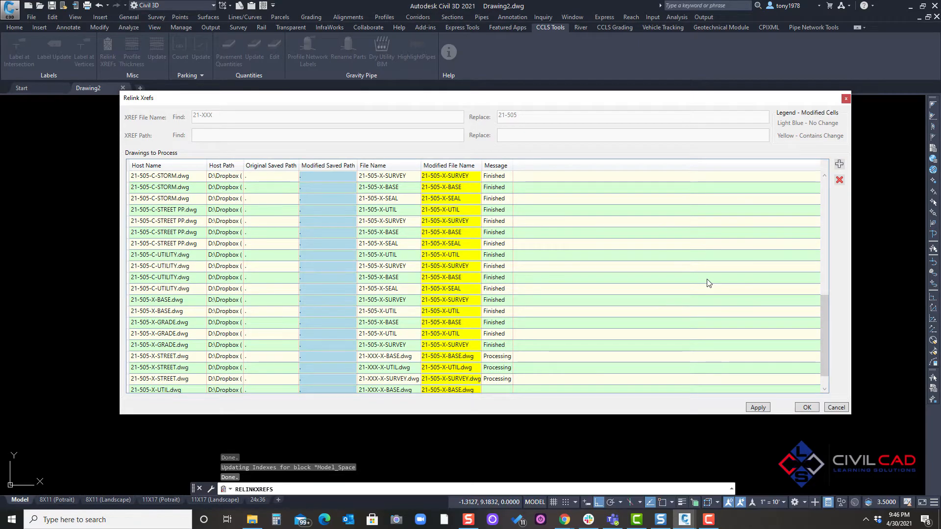
pyautogui.scroll(-1, 707, 287)
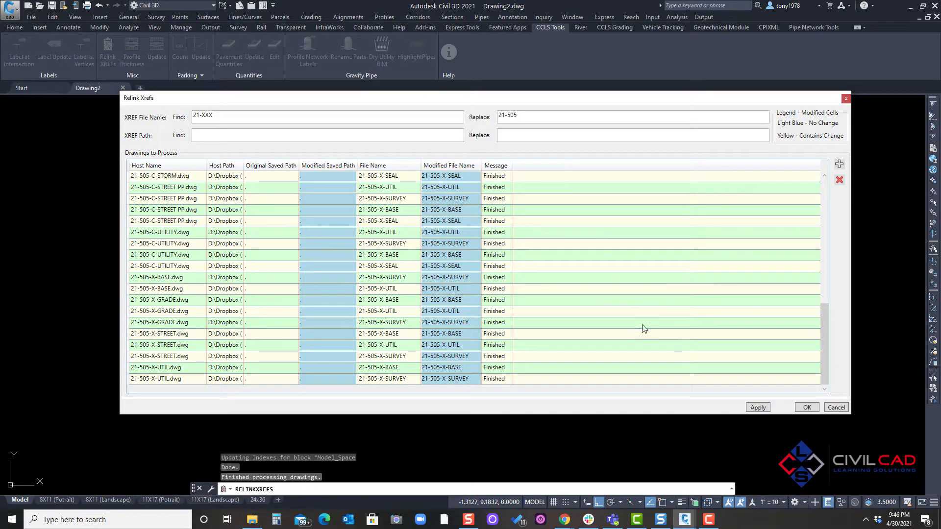
pyautogui.click(811, 409)
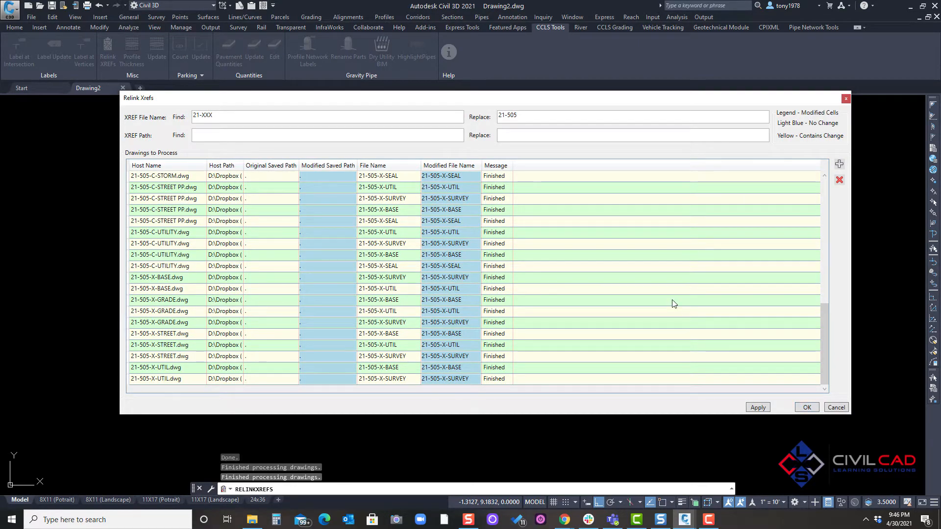
pyautogui.click(805, 409)
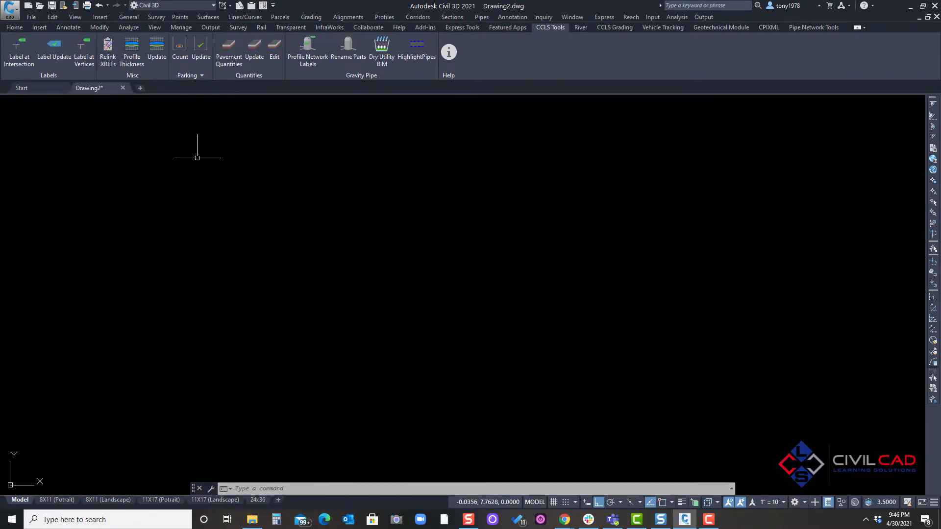
# Open 21-505-C-POND.dwg and check its external references with the XREF command
pyautogui.hotkey('ctrl', 'o')
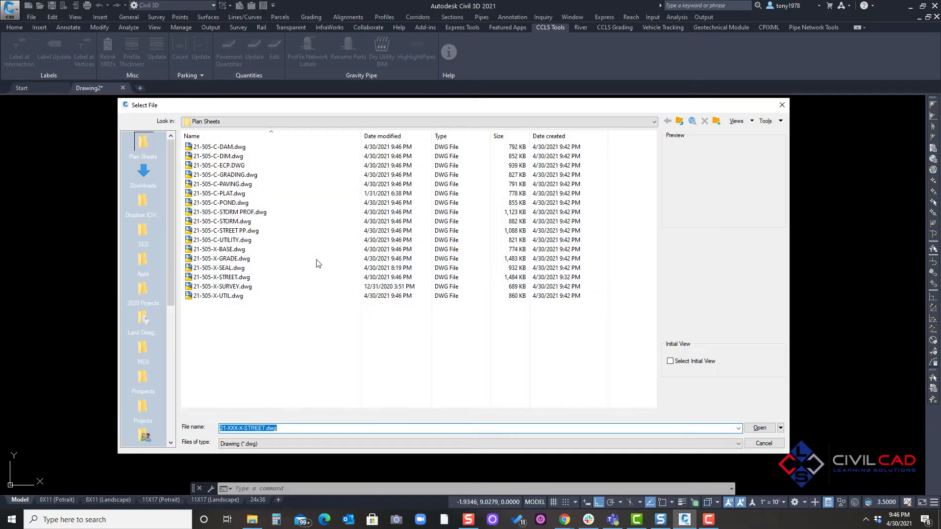
pyautogui.click(235, 202)
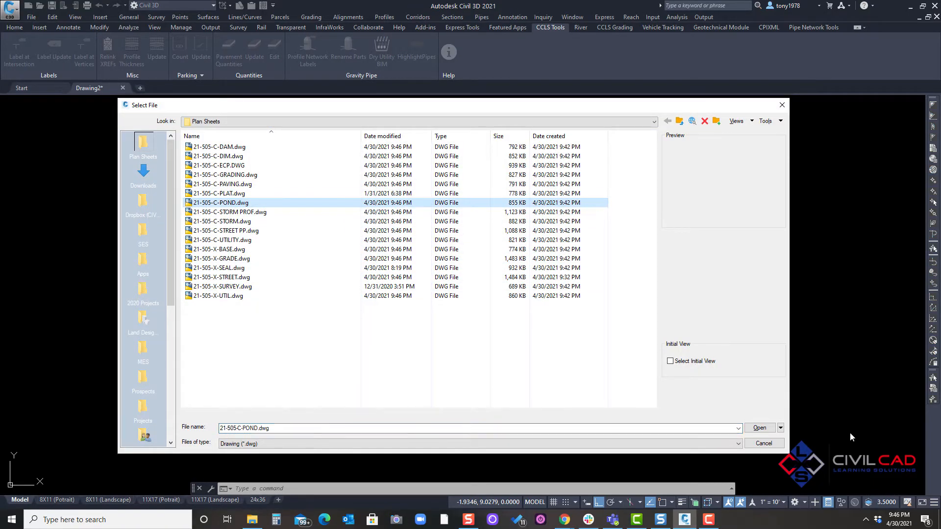
pyautogui.click(761, 431)
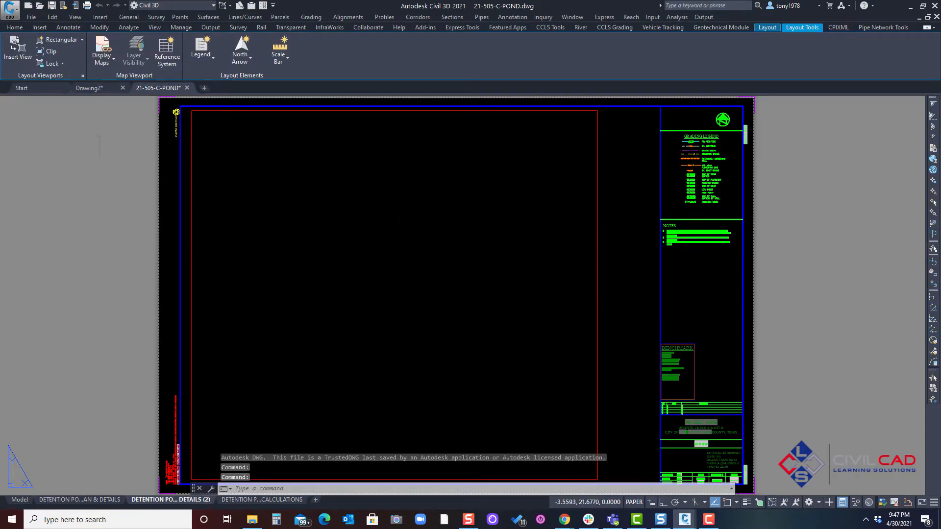
pyautogui.write('XREF')
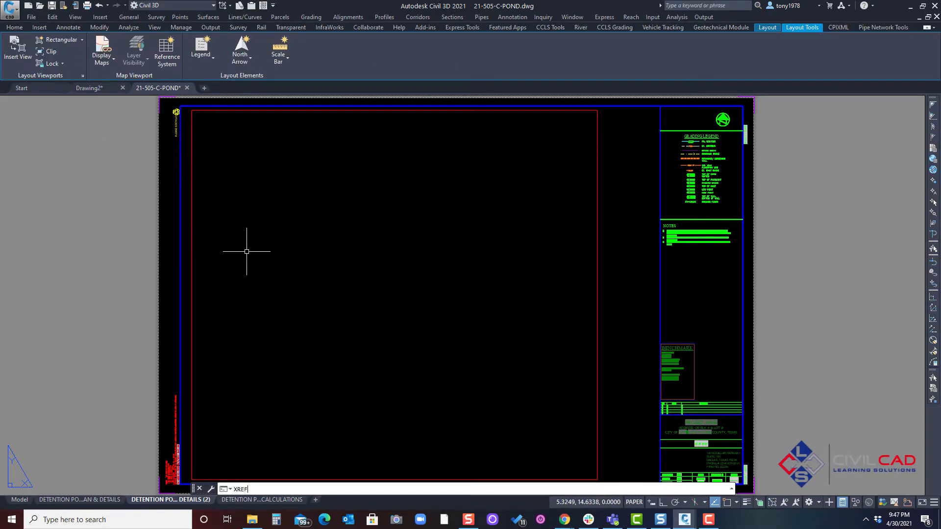
pyautogui.press('Return')
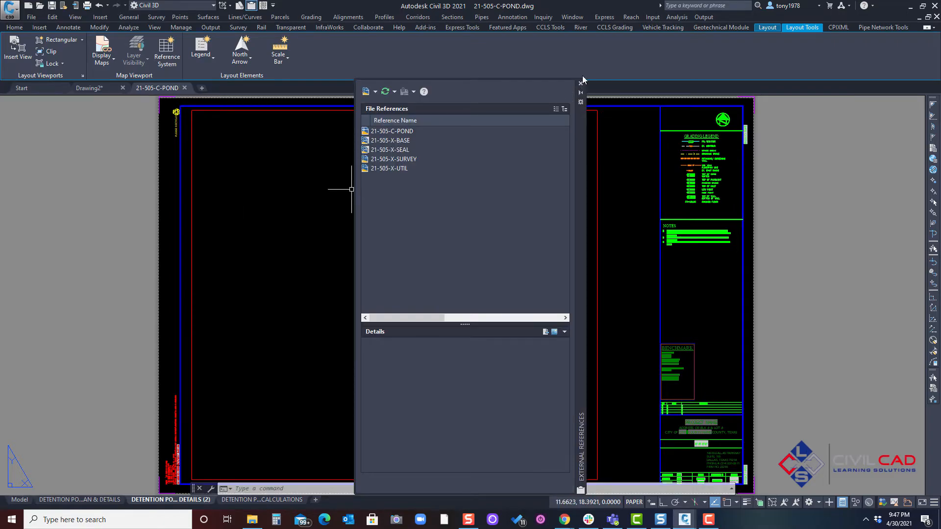
pyautogui.click(581, 82)
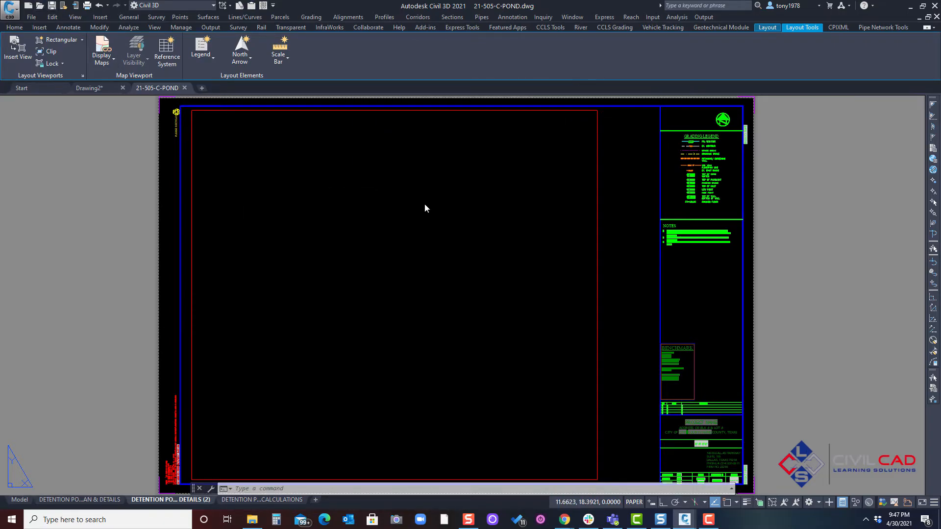
# Open 21-505-C-UTILITY.dwg from the Plan Sheets folder to inspect its overall utility plan layout
pyautogui.hotkey('ctrl', 'o')
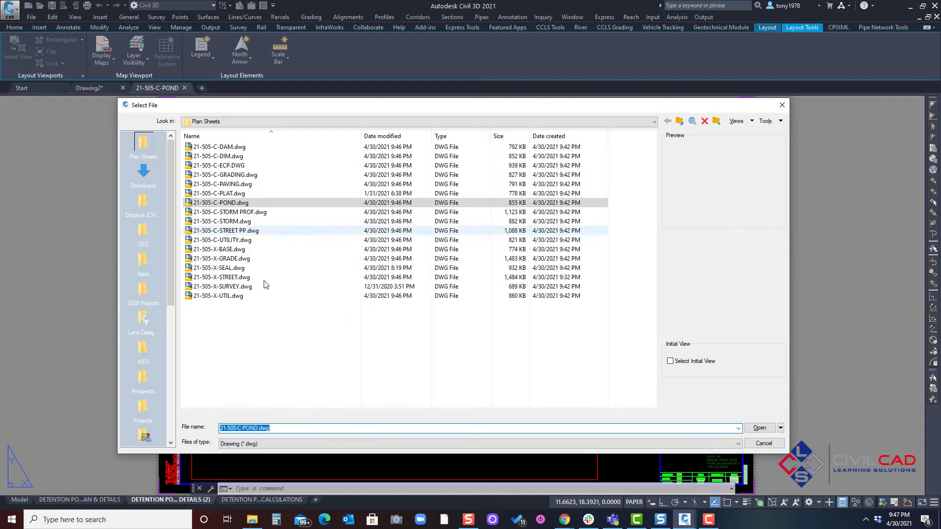
pyautogui.click(230, 239)
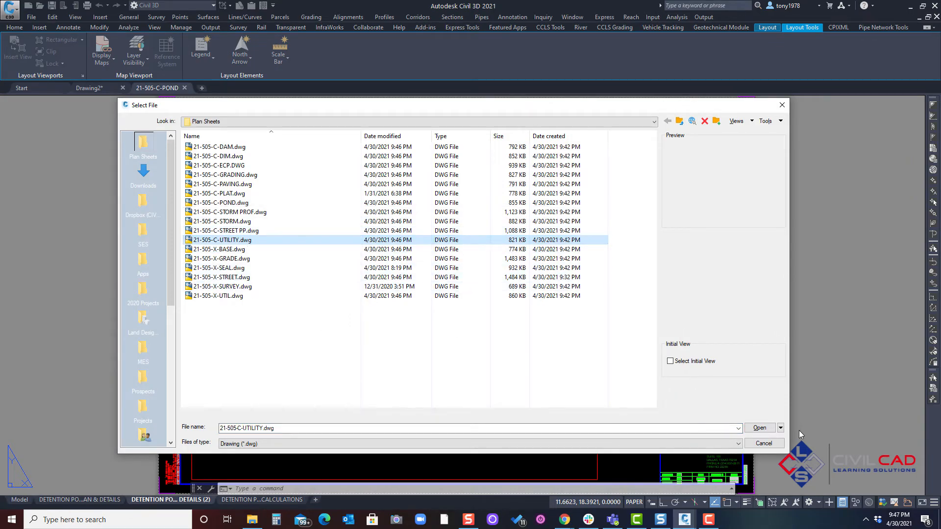
pyautogui.click(766, 431)
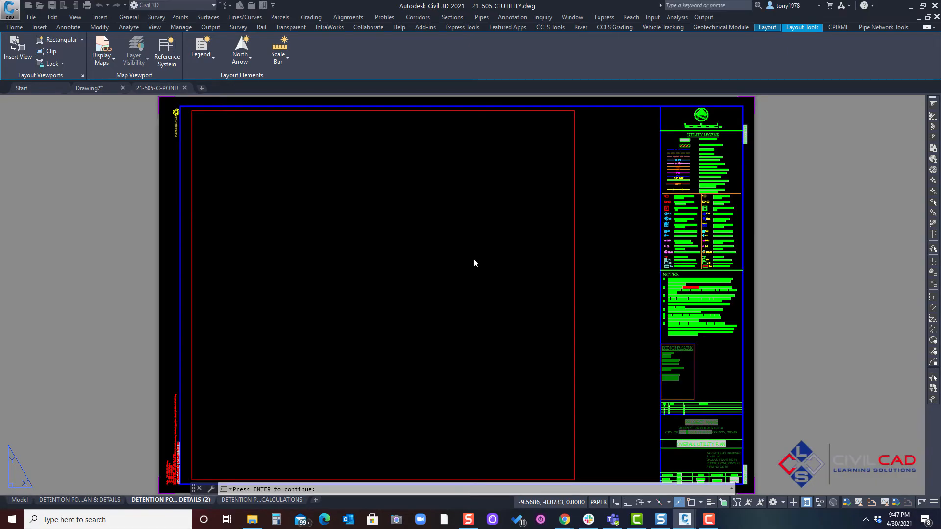
pyautogui.press('Return')
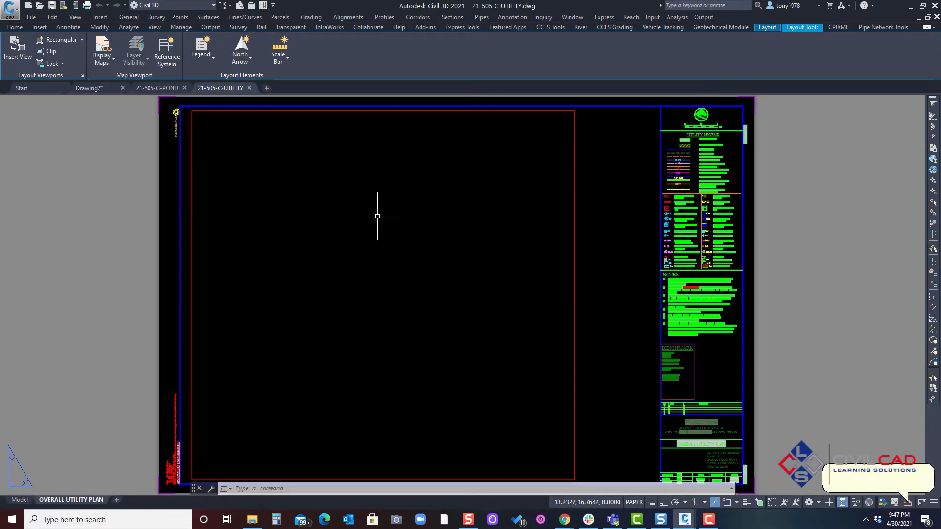
# Open 21-505-X-SURVEY.dwg and display its external references with the XREF command
pyautogui.hotkey('ctrl', 'o')
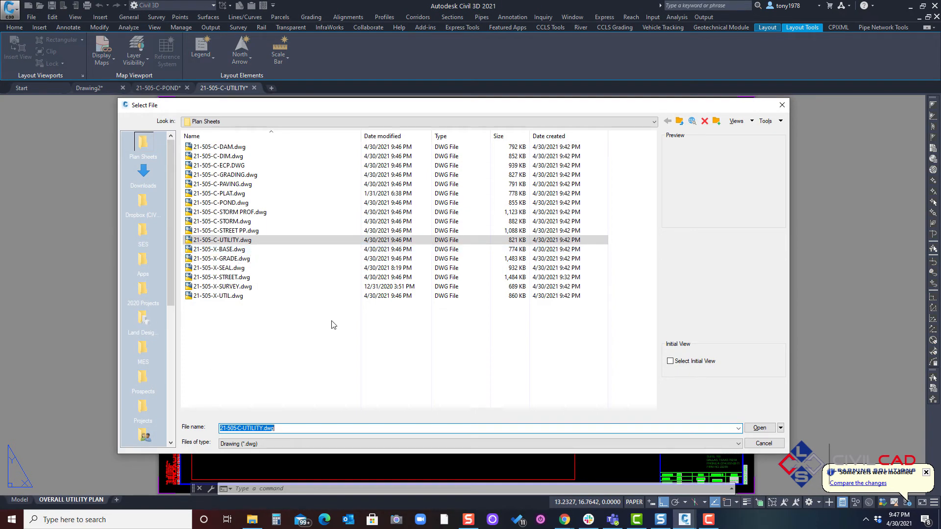
pyautogui.doubleClick(228, 286)
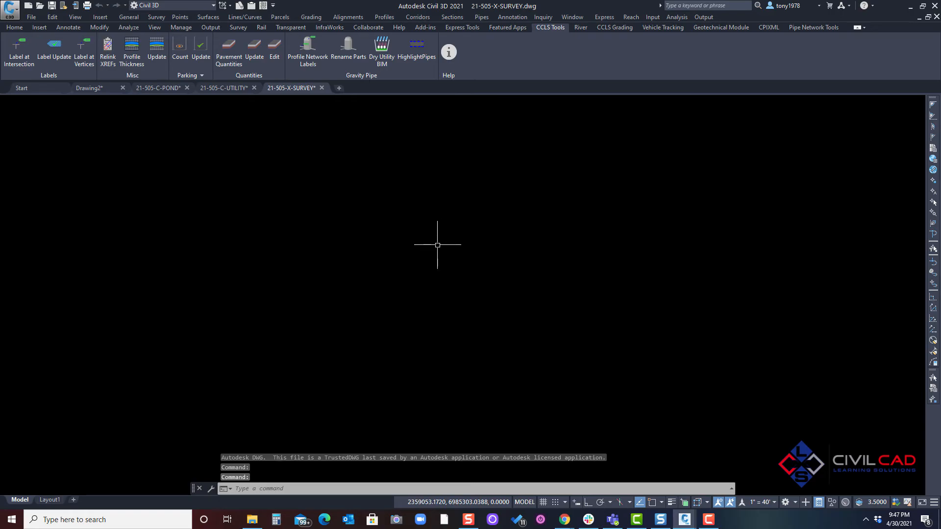
pyautogui.write('xref')
pyautogui.press('Return')
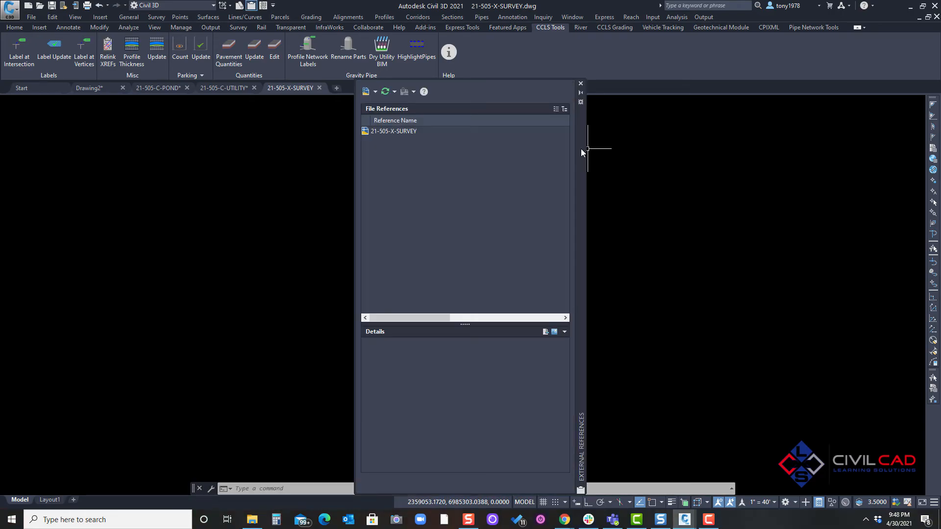